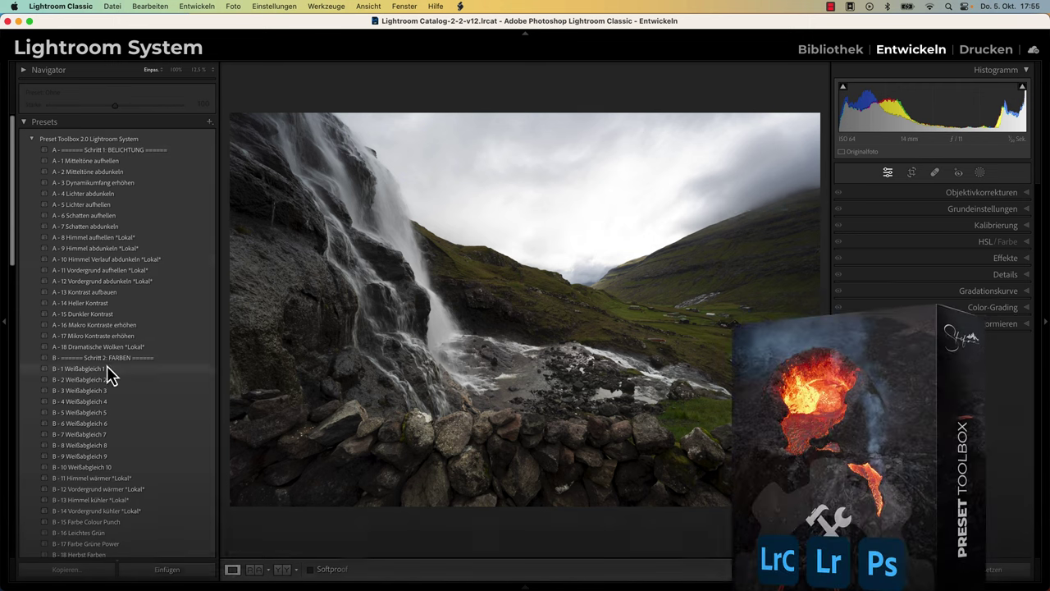
- Apply the A - 3 Dynamikumfang erhöhen preset and compare against the before view
scroll(184, 420, "down", 5)
scroll(162, 480, "down", 2)
scroll(161, 480, "down", 1)
scroll(161, 480, "down", 1)
scroll(145, 459, "down", 1)
scroll(145, 459, "down", 2)
scroll(148, 426, "down", 3)
scroll(139, 452, "down", 2)
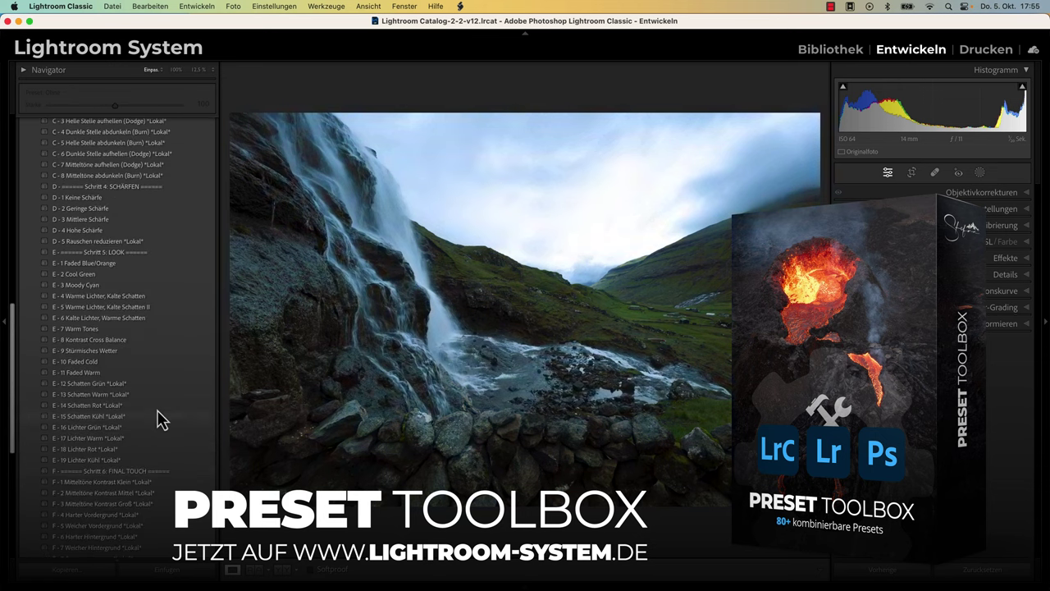
scroll(159, 414, "up", 3)
scroll(159, 414, "up", 4)
scroll(160, 415, "up", 3)
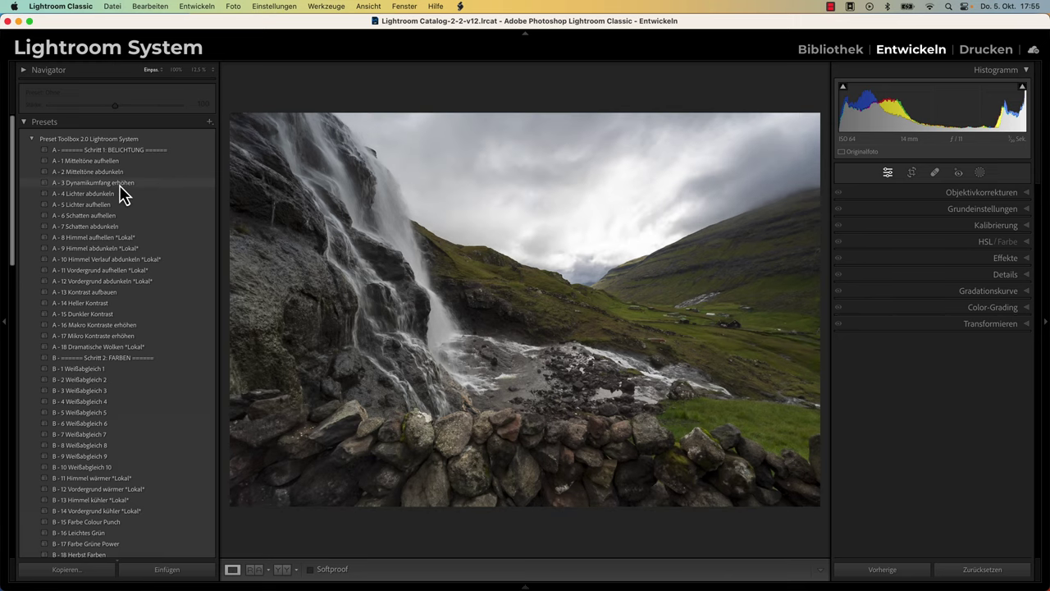
left_click(120, 184)
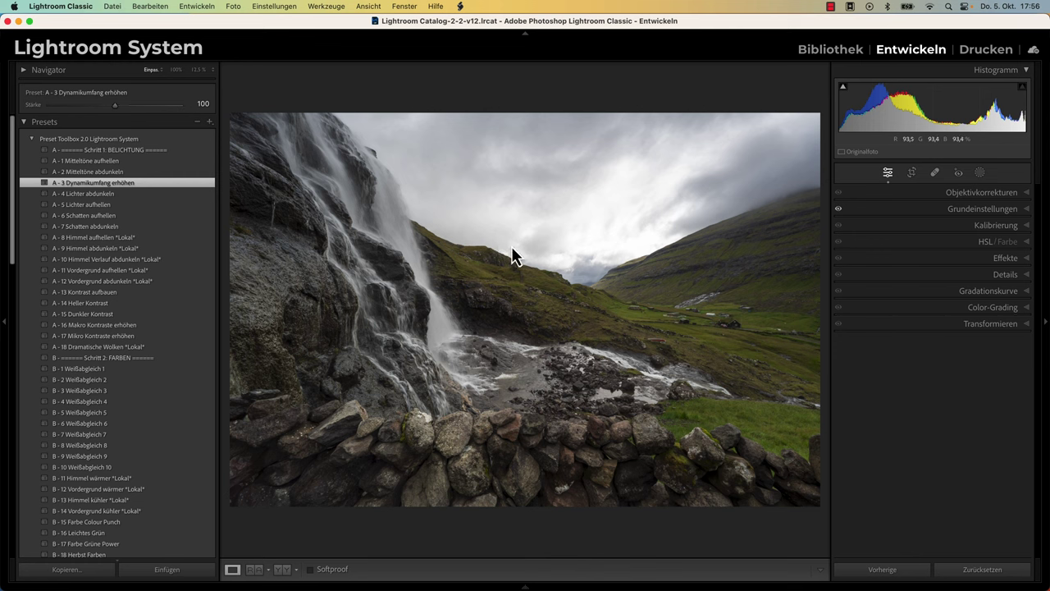
key("backslash")
key("backslash")
key("backslash")
key("backslash")
key("backslash")
key("backslash")
key("backslash")
key("backslash")
key("backslash")
key("backslash")
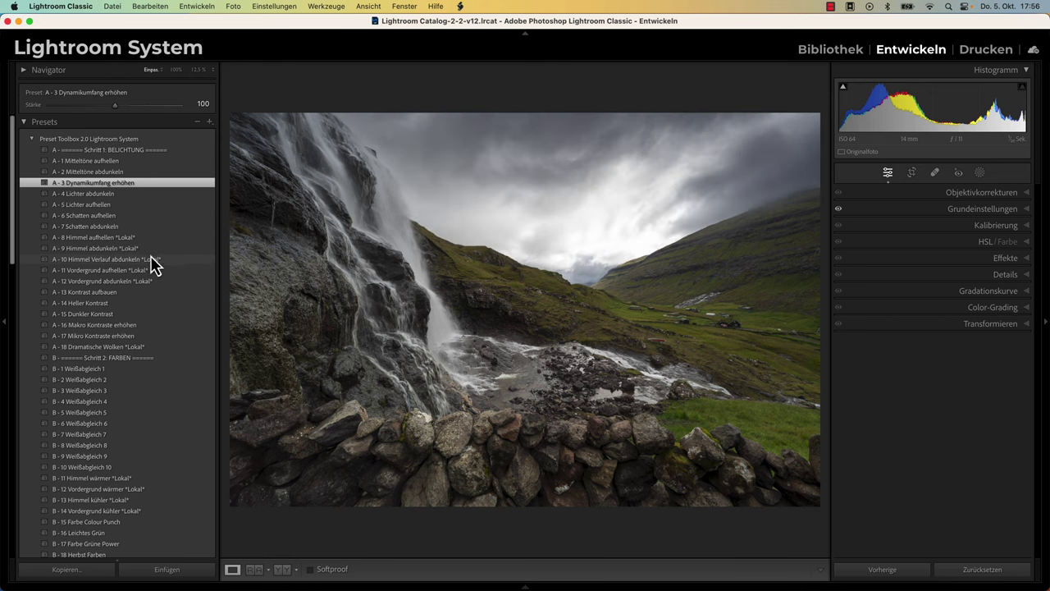
- Apply A - 9 Himmel abdunkeln, then A - 10 Himmel Verlauf abdunkeln at strength 60
left_click(127, 249)
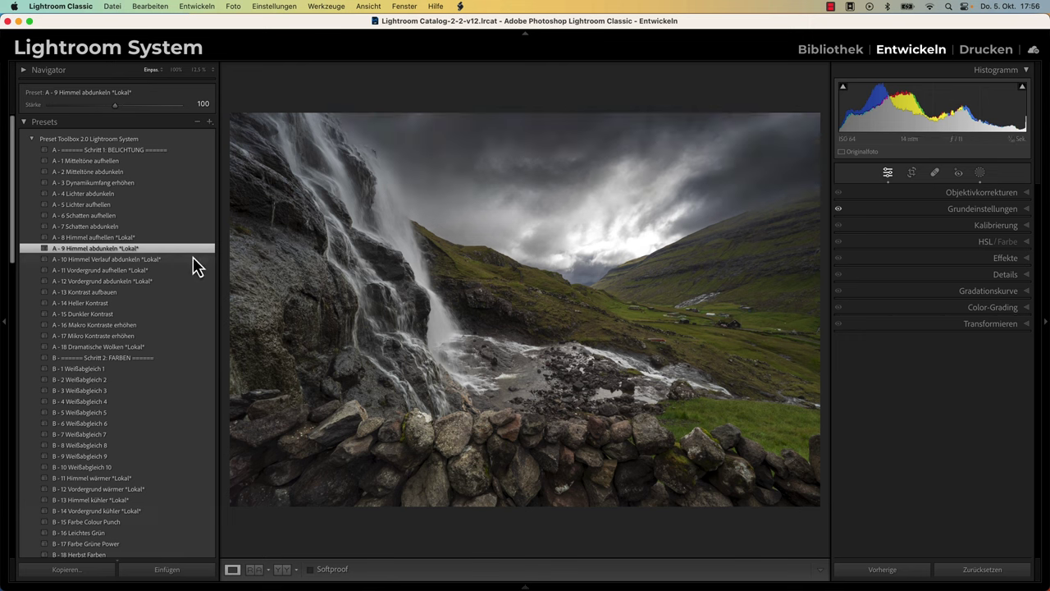
left_click(102, 259)
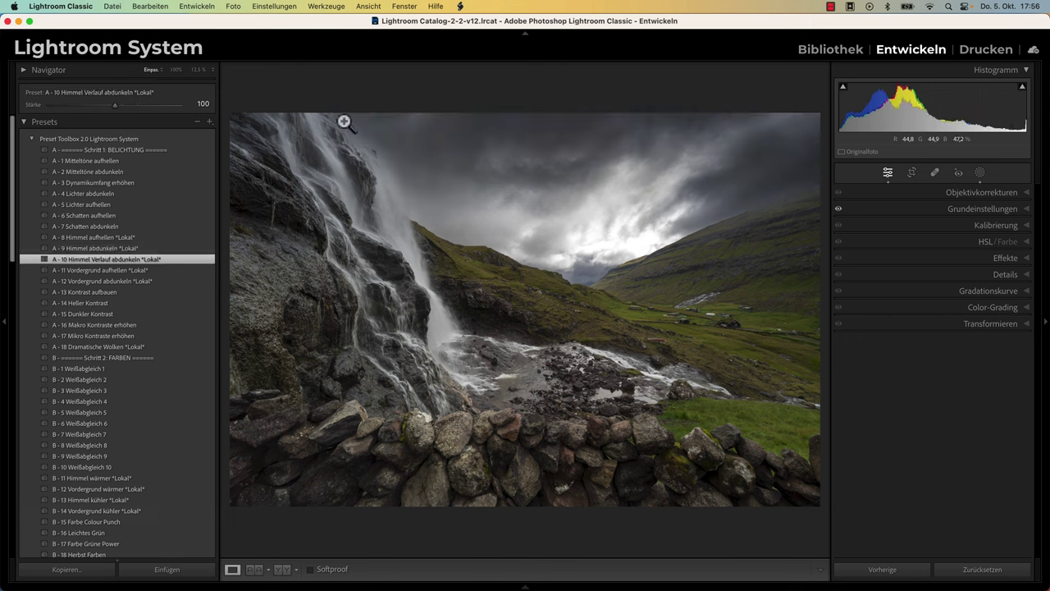
left_click_drag(115, 105, 87, 107)
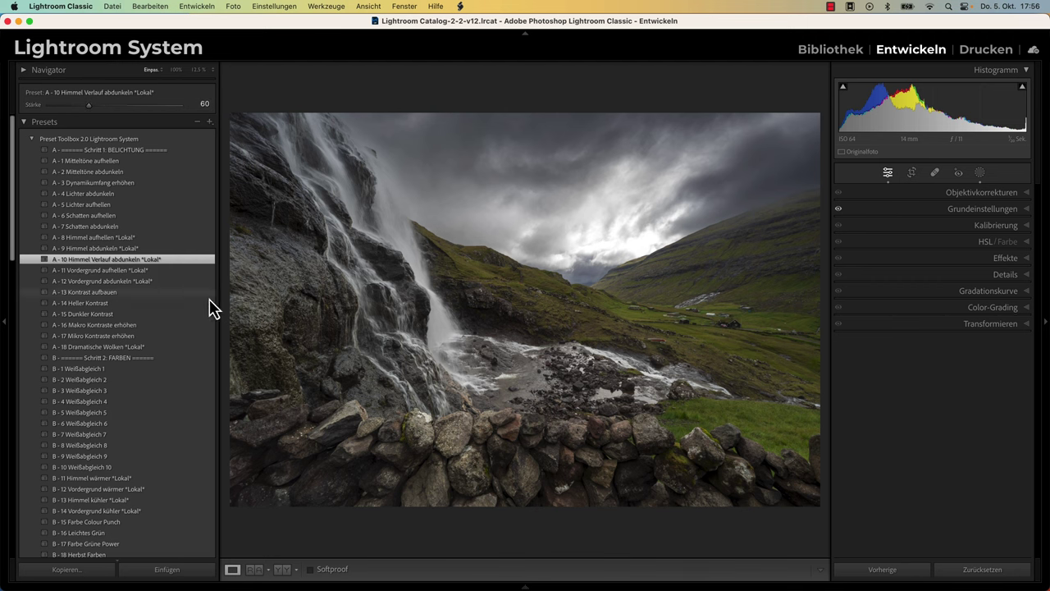
scroll(194, 340, "down", 3)
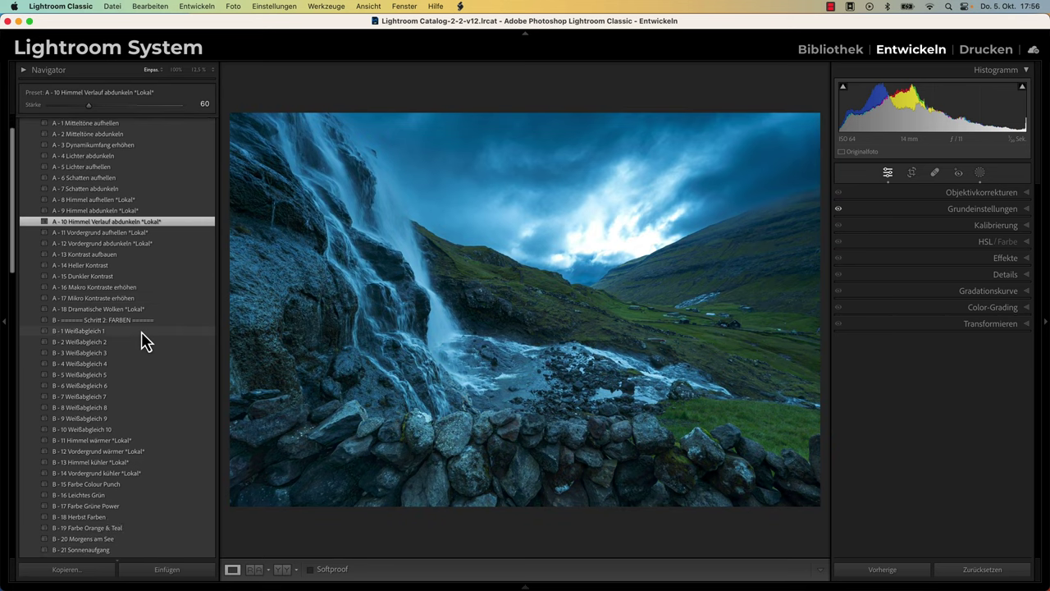
scroll(141, 340, "down", 2)
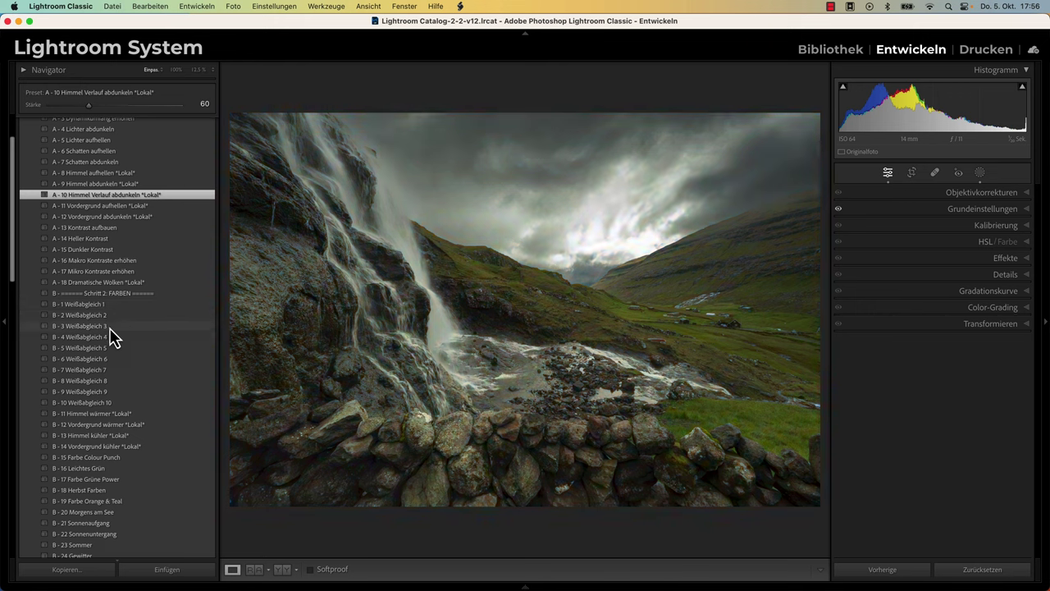
- Apply B - 3 Weißabgleich 3 and cool the sky with B - 13 Himmel kühler at 40
left_click(110, 330)
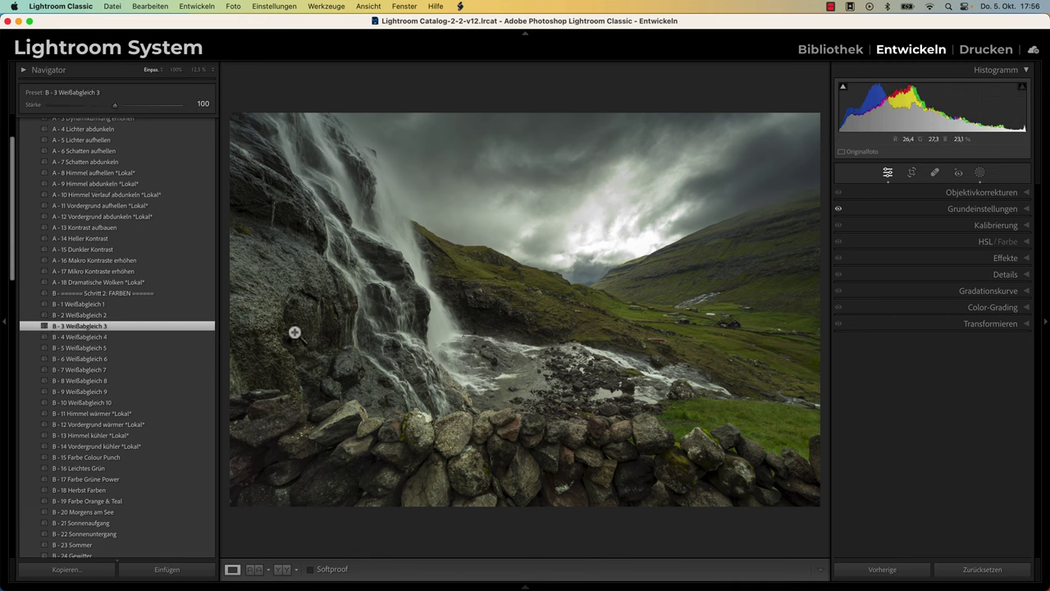
scroll(148, 349, "down", 3)
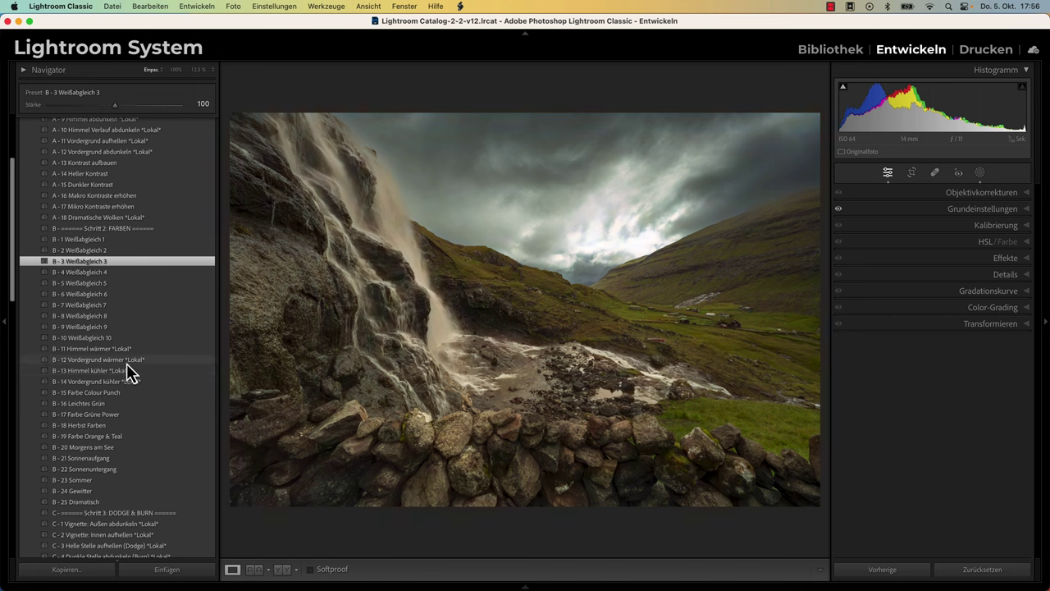
left_click(123, 369)
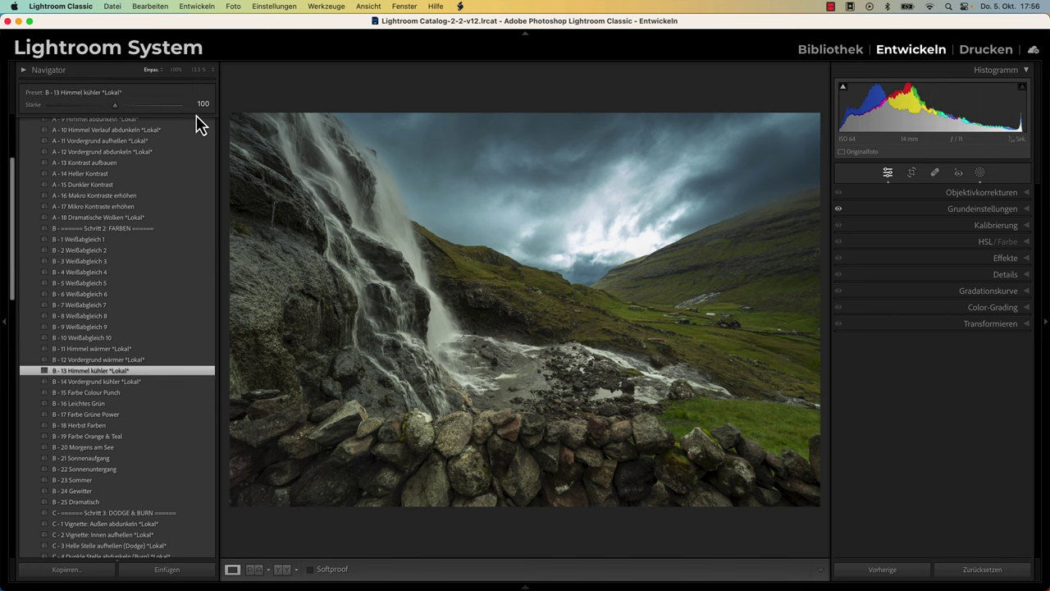
left_click_drag(117, 106, 77, 107)
- Warm the foreground with B - 12 Vordergrund wärmer at strength 35
scroll(183, 335, "down", 2)
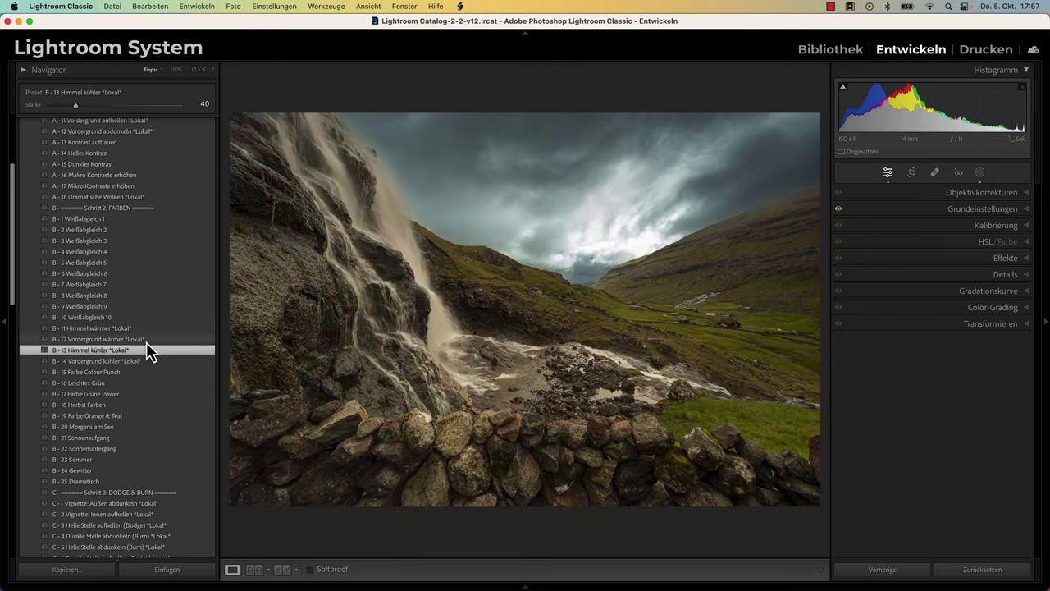
left_click(146, 341)
mouse_move(113, 105)
left_mouse_down()
mouse_move(64, 108)
mouse_move(71, 113)
left_mouse_up()
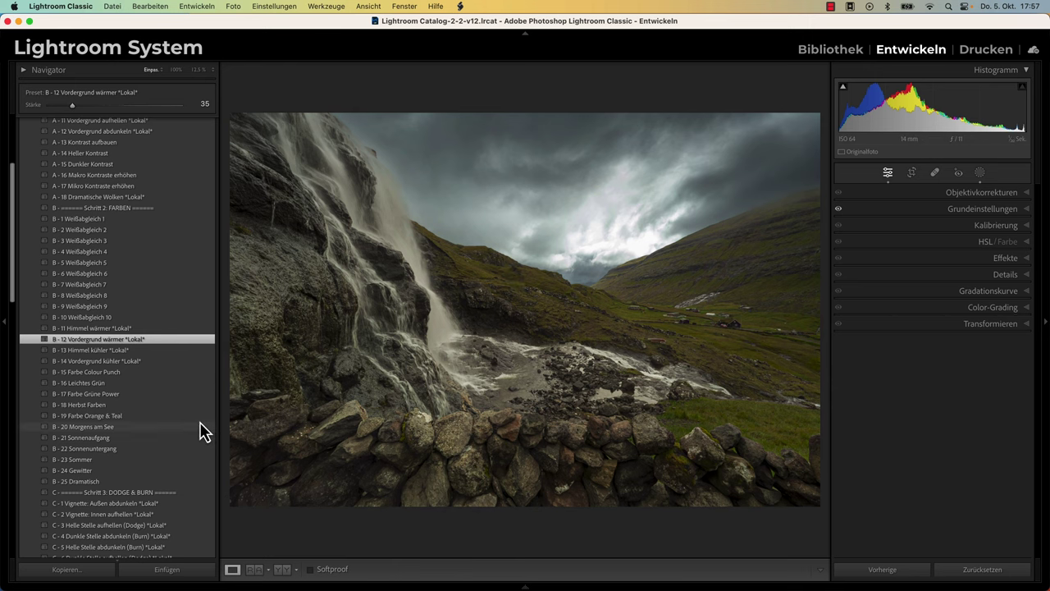
- Apply the B - 23 Sommer colour look at strength 80
scroll(197, 425, "down", 2)
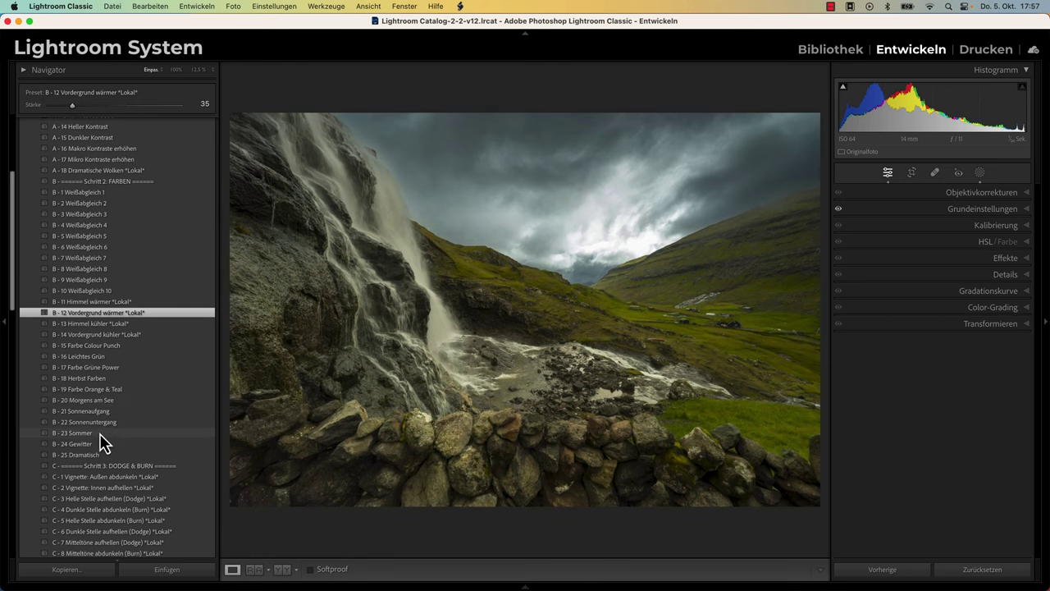
scroll(103, 443, "down", 1)
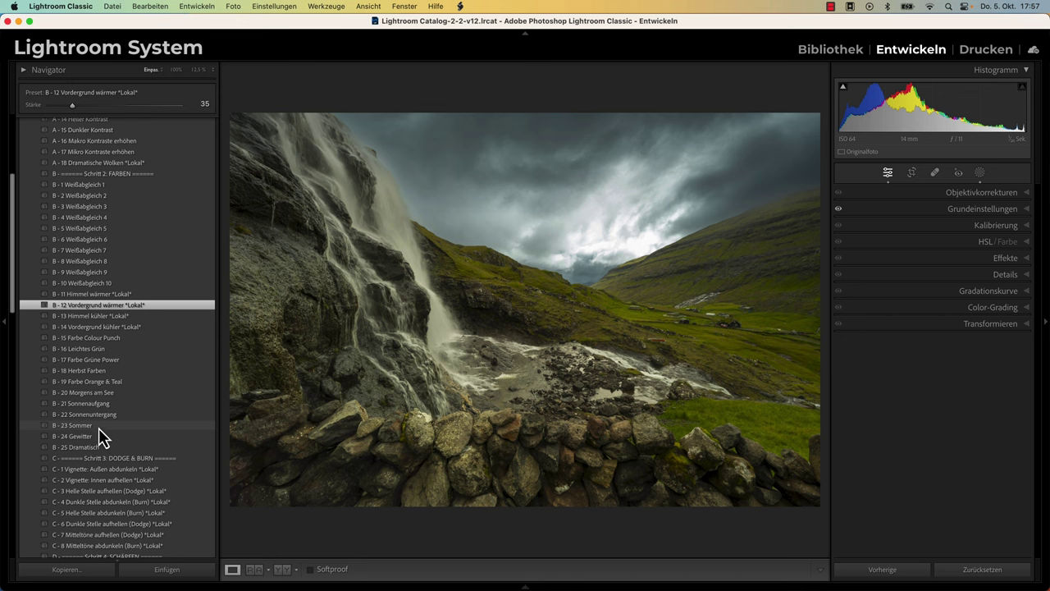
right_click(98, 427)
left_click(88, 427)
left_click(86, 427)
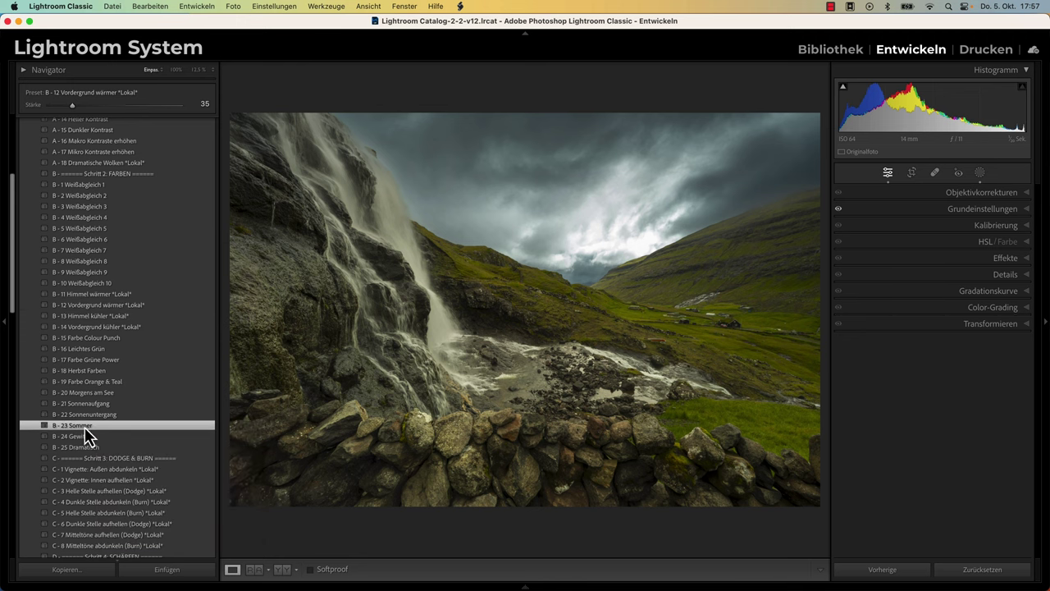
left_click_drag(114, 106, 100, 107)
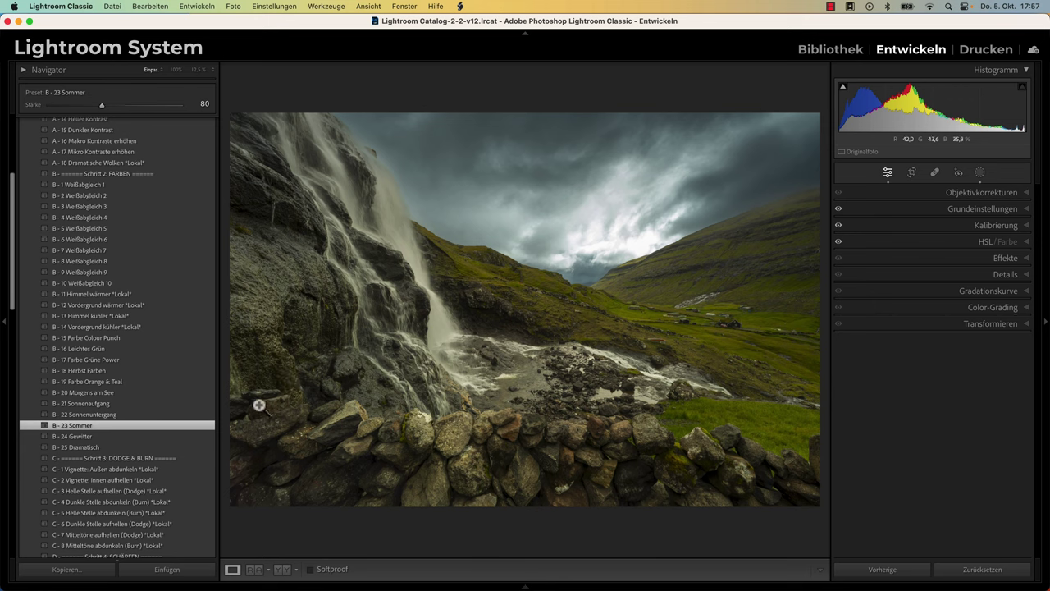
- Apply the C - 1 and C - 2 Vignette presets to darken the edges and brighten the centre
scroll(168, 468, "down", 2)
scroll(170, 447, "down", 3)
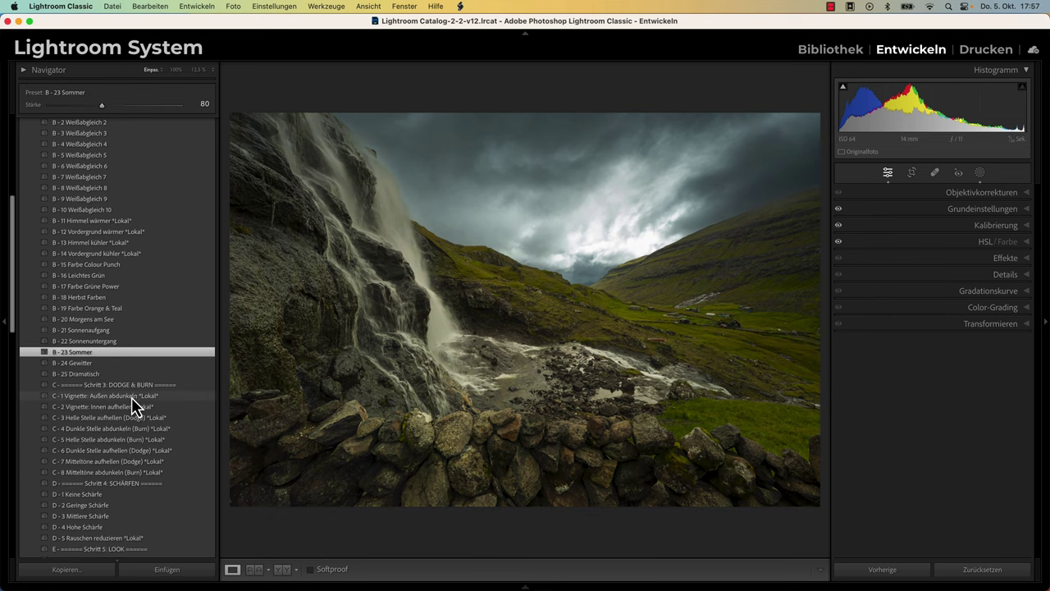
left_click(131, 397)
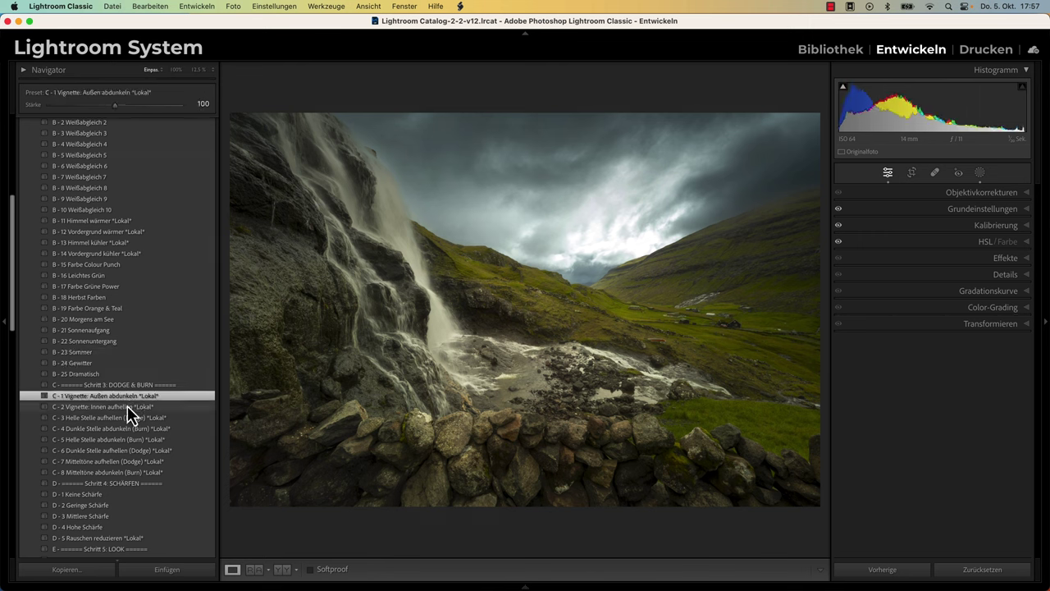
left_click(127, 406)
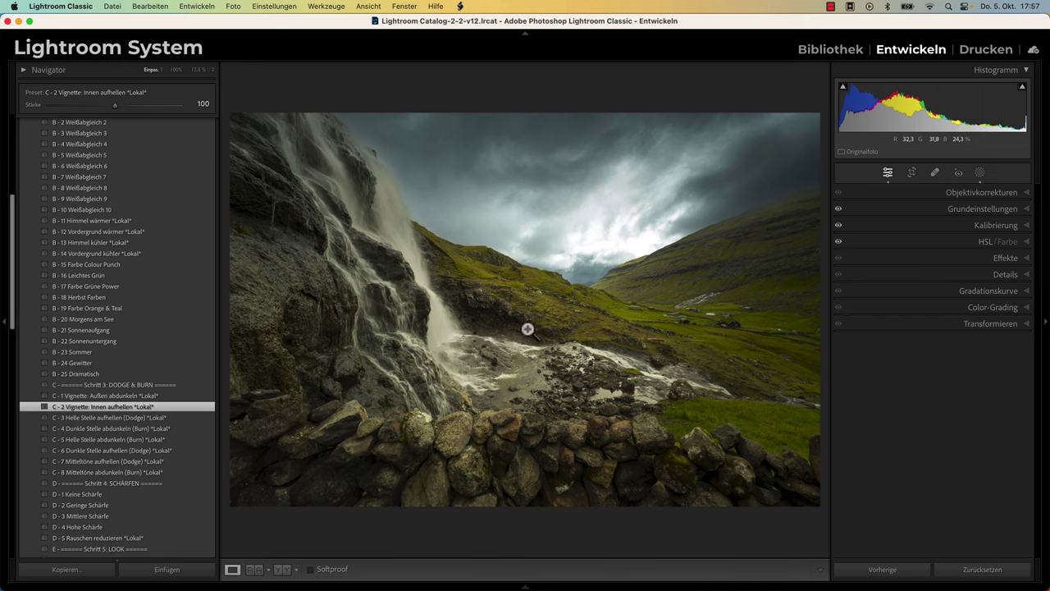
- Apply the D - 4 Hohe Schärfe sharpening preset at strength 100
scroll(188, 441, "down", 1)
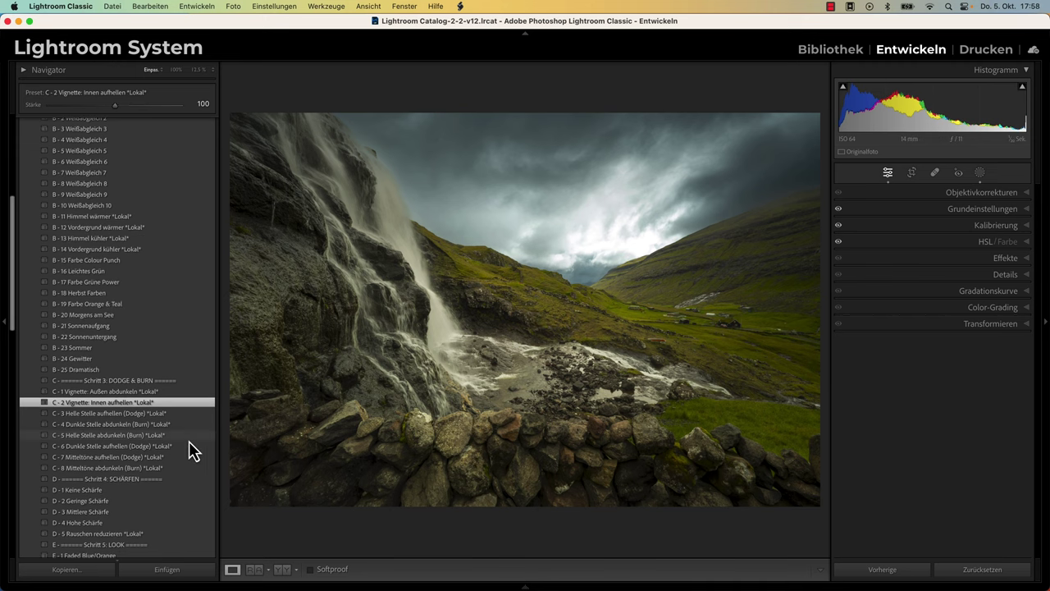
scroll(189, 440, "down", 3)
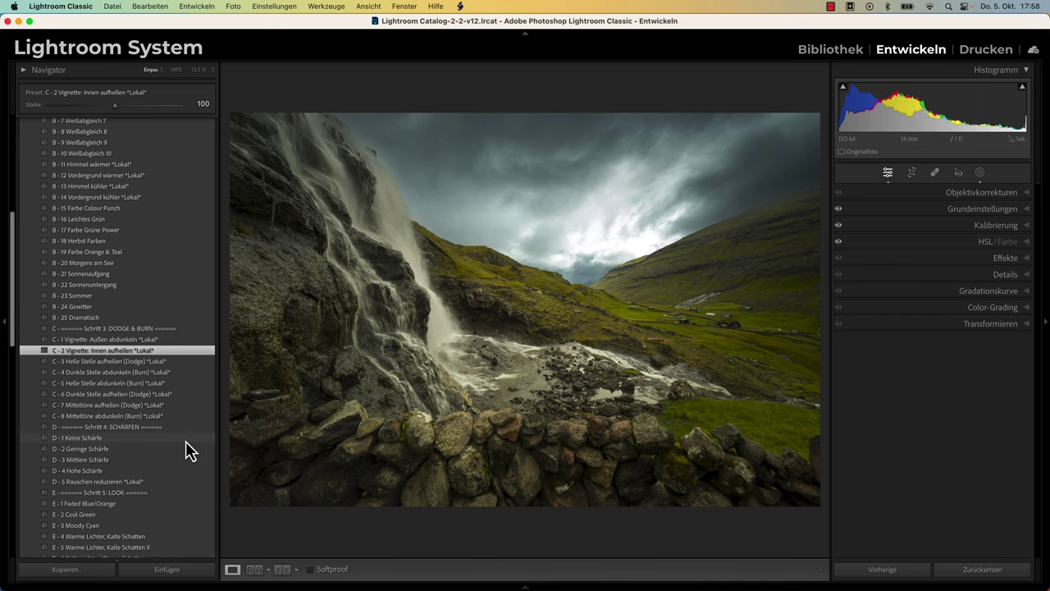
left_click(114, 472)
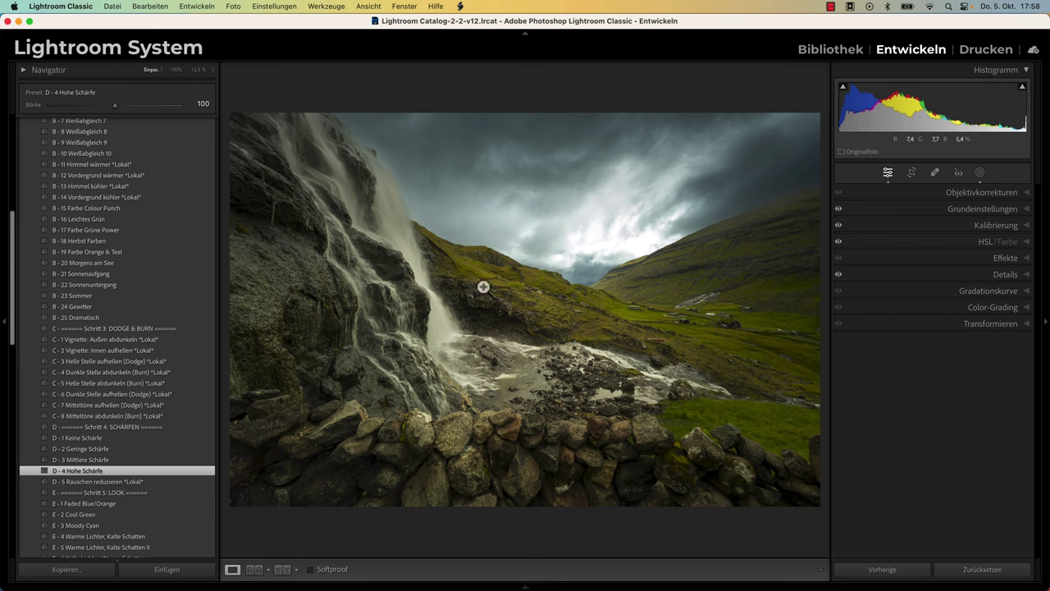
scroll(140, 393, "down", 4)
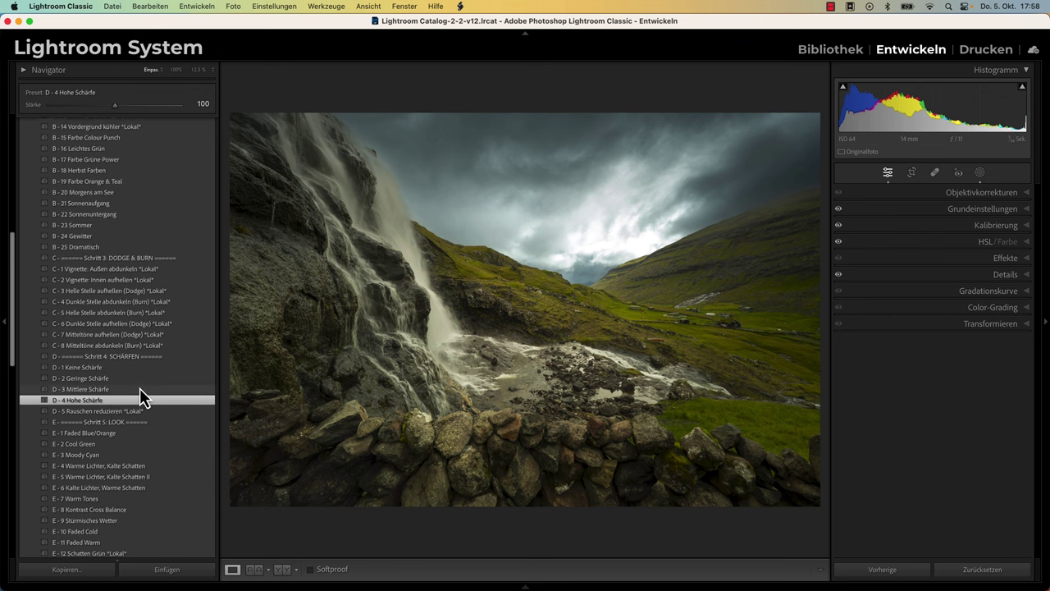
scroll(140, 390, "down", 3)
scroll(142, 384, "down", 1)
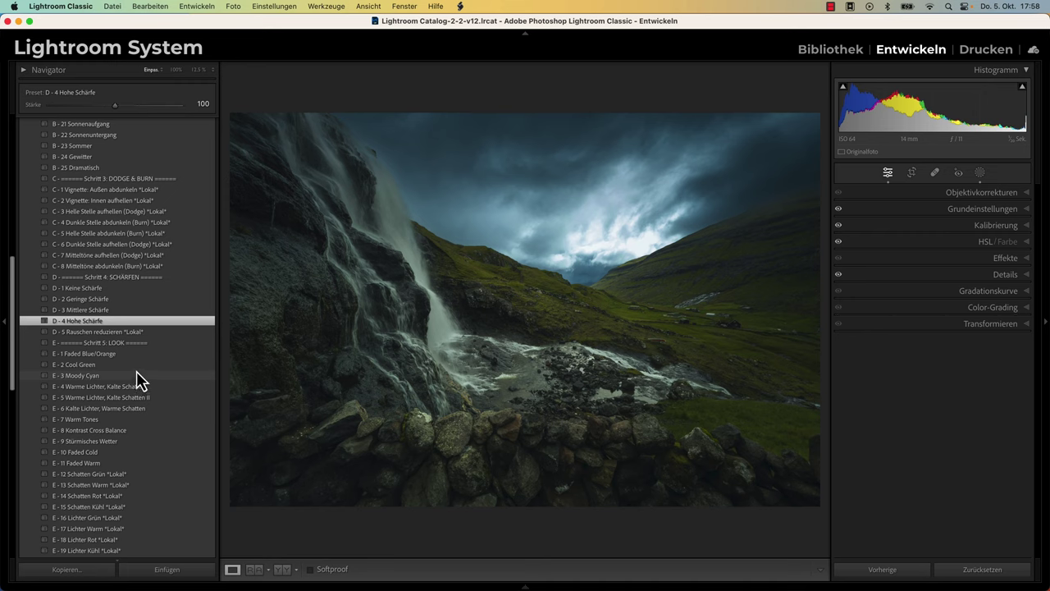
scroll(136, 371, "down", 2)
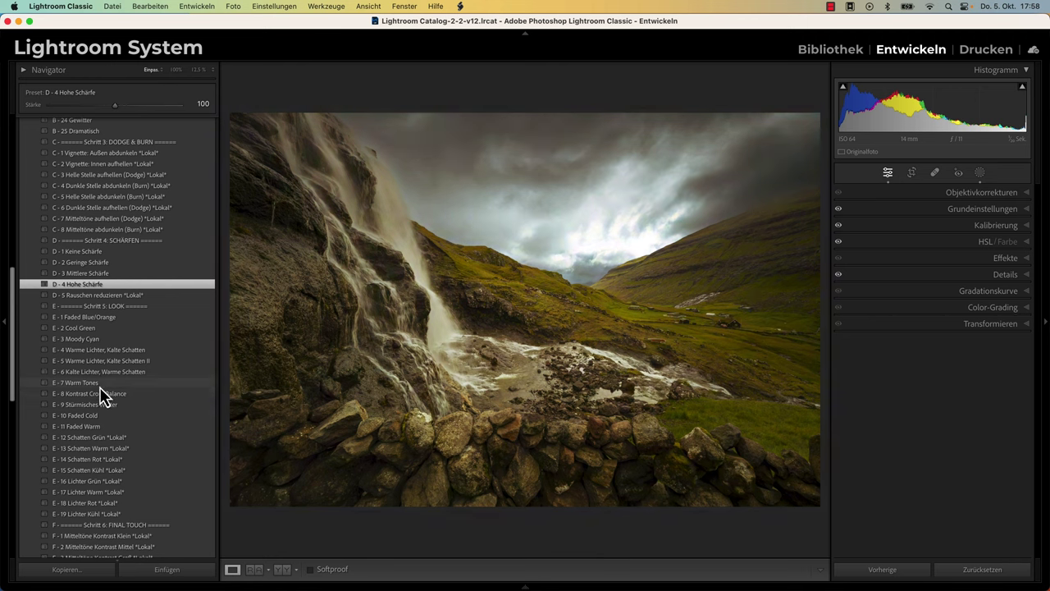
- Apply the E - 9 Stürmisches Wetter look at strength 40
left_click(96, 406)
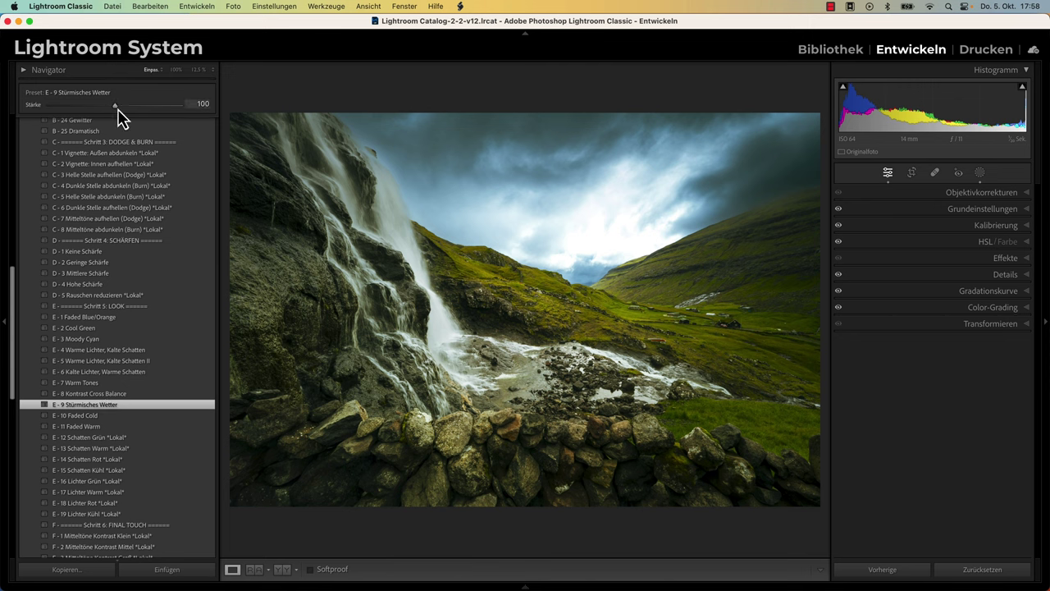
left_click_drag(106, 108, 77, 111)
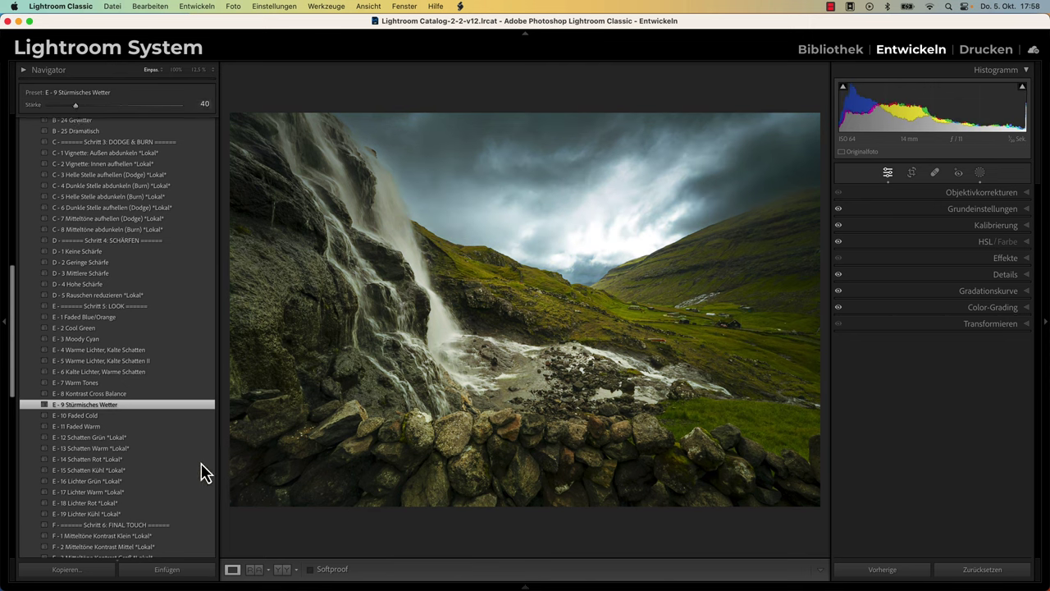
scroll(154, 463, "down", 3)
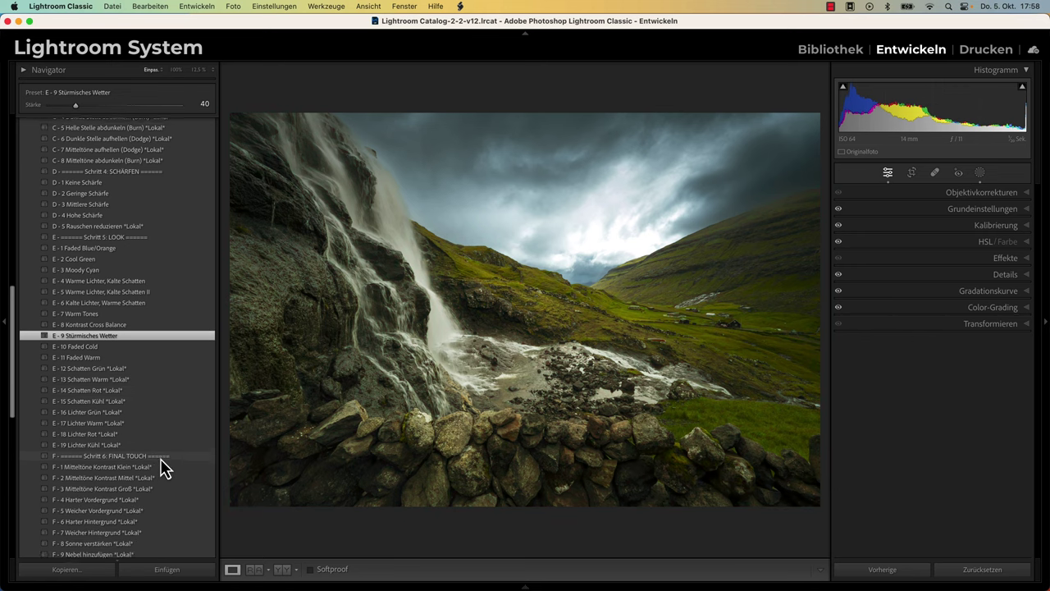
scroll(161, 467, "down", 2)
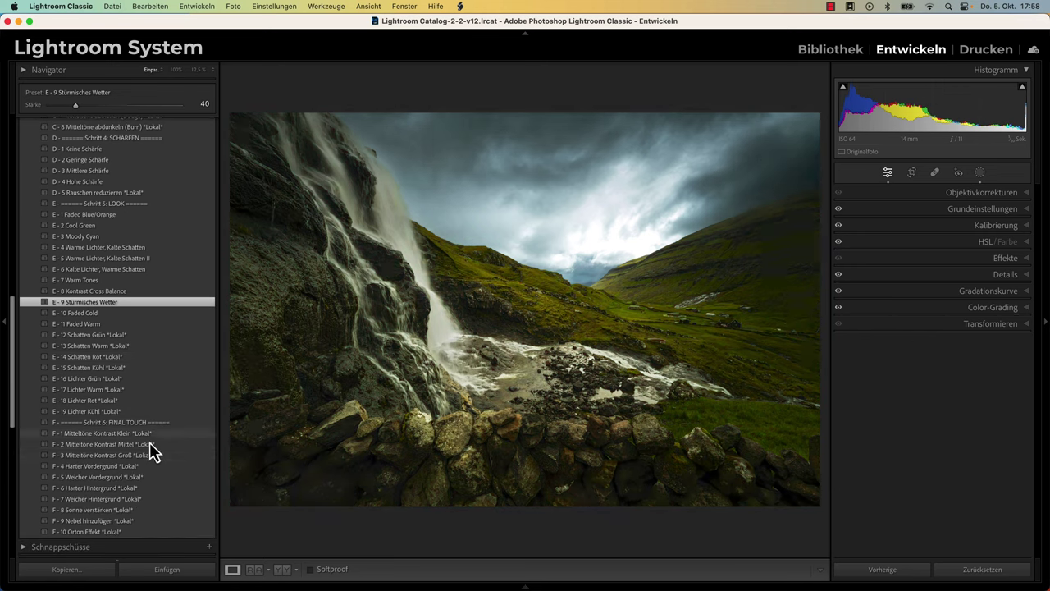
- Add F - 2 Mitteltöne Kontrast Mittel at 36 and F - 4 Harter Vordergrund at 61
left_click(146, 445)
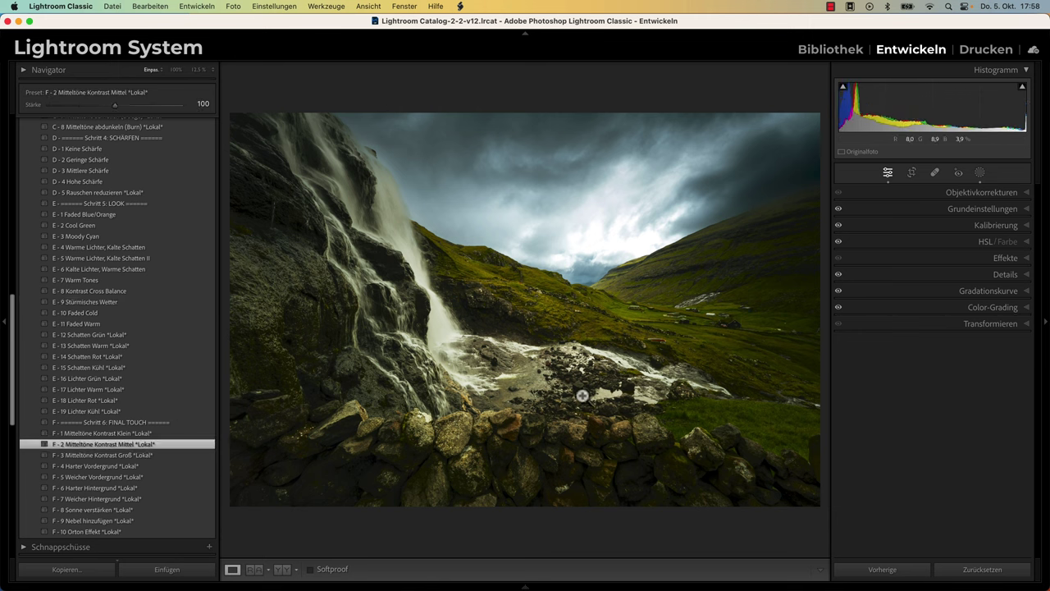
left_click_drag(100, 107, 72, 107)
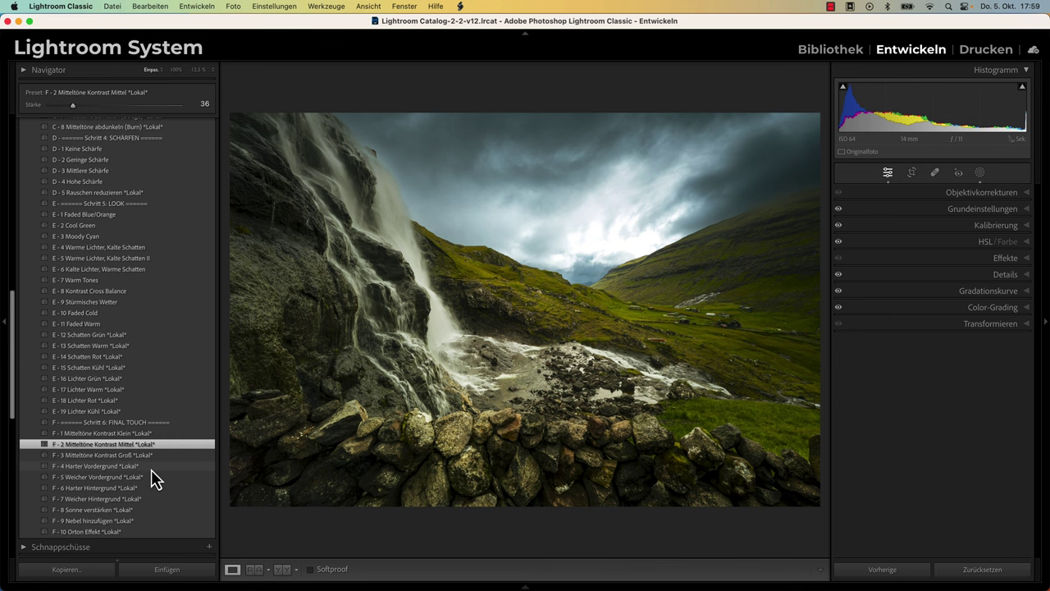
left_click(148, 467)
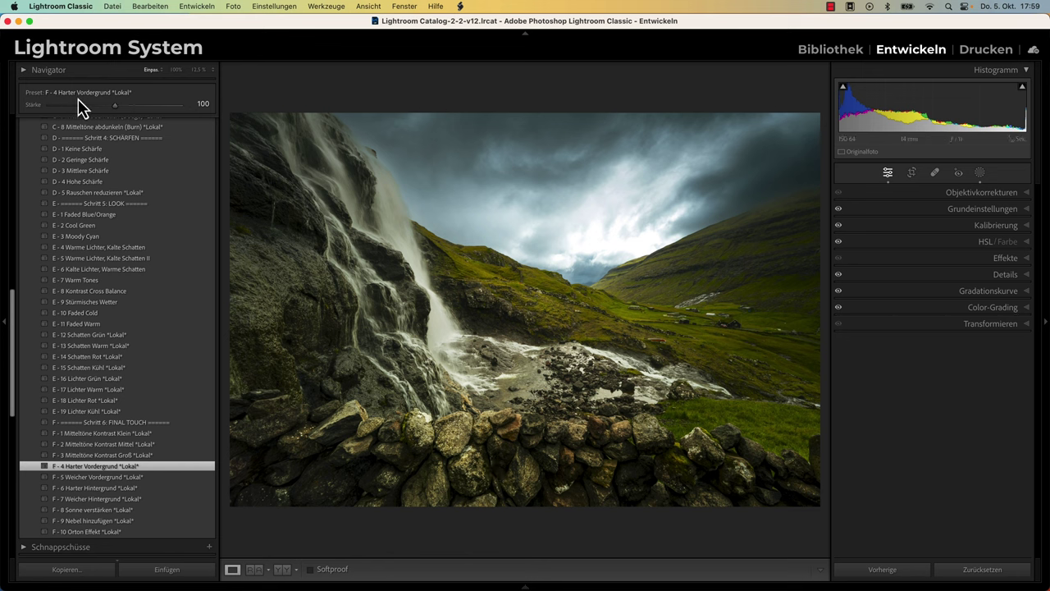
left_click_drag(96, 108, 92, 108)
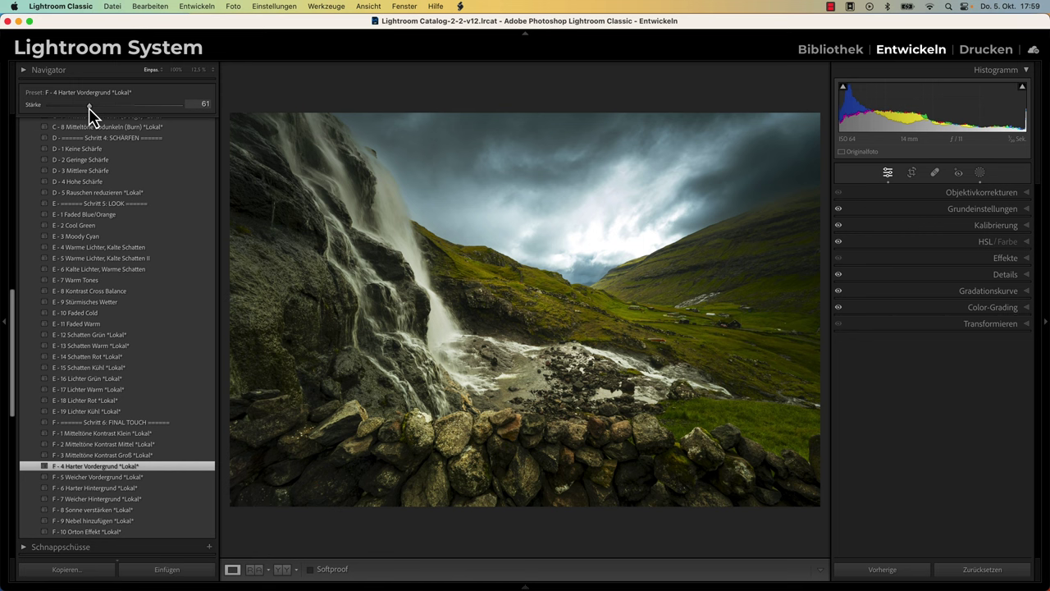
- Apply F - 7 Weicher Hintergrund at 85 and F - 10 Orton Effekt at 40, then compare before/after
left_click(114, 499)
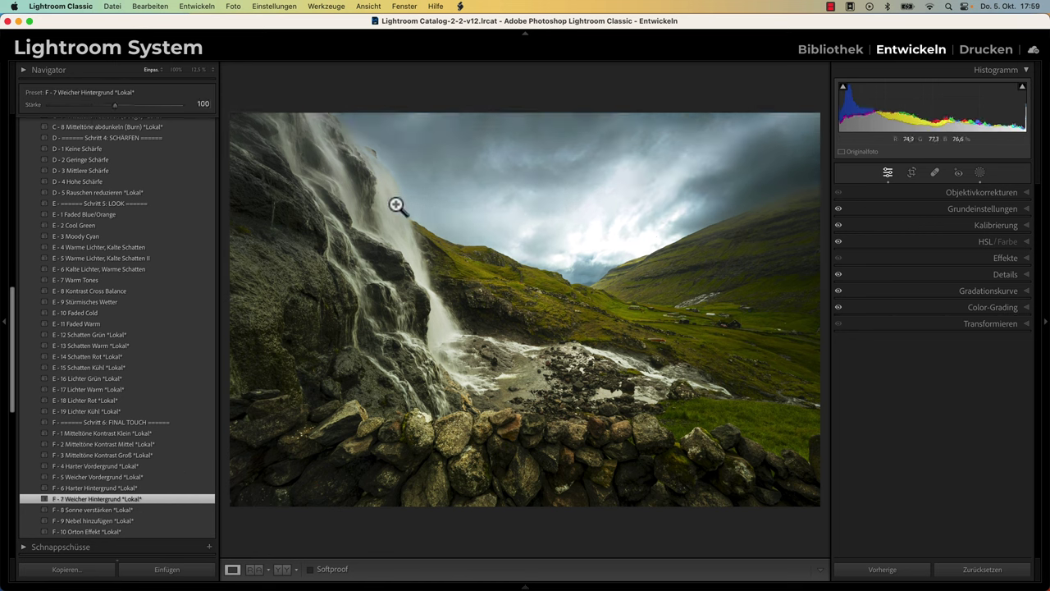
left_click_drag(115, 110, 105, 110)
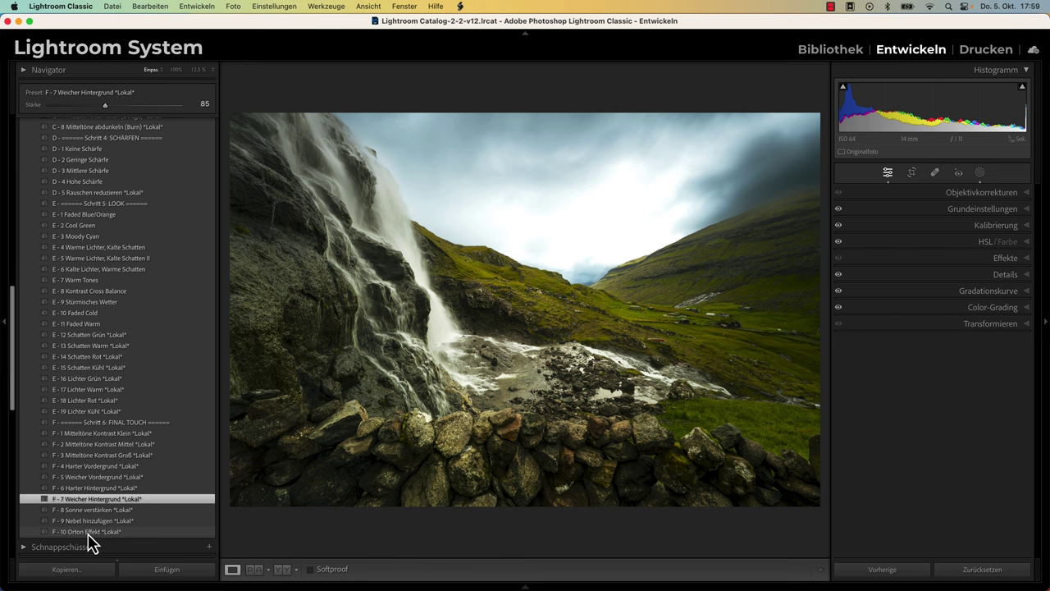
left_click(87, 533)
left_click_drag(115, 106, 74, 106)
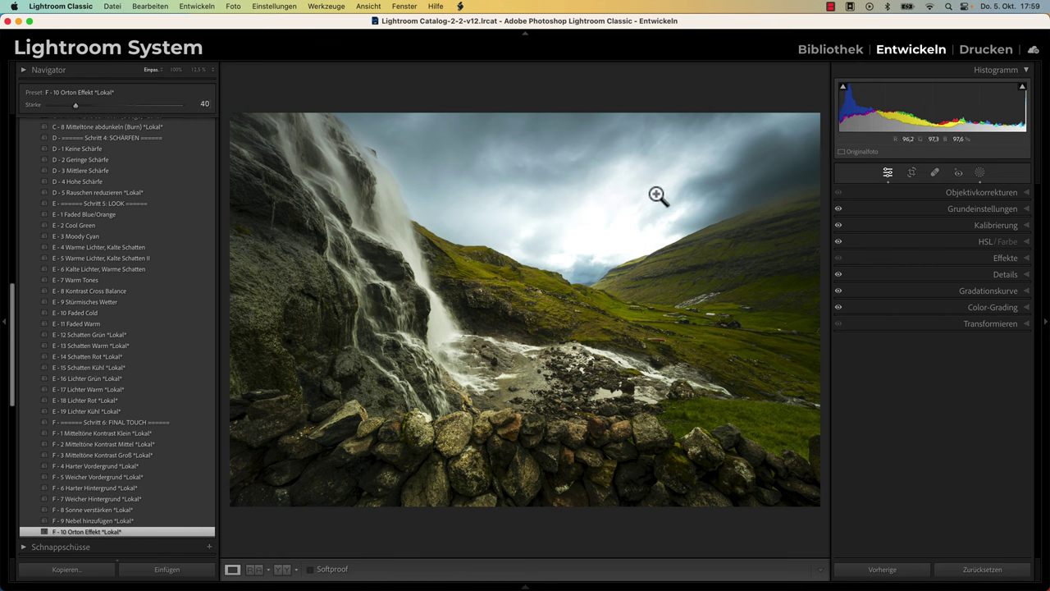
key("backslash")
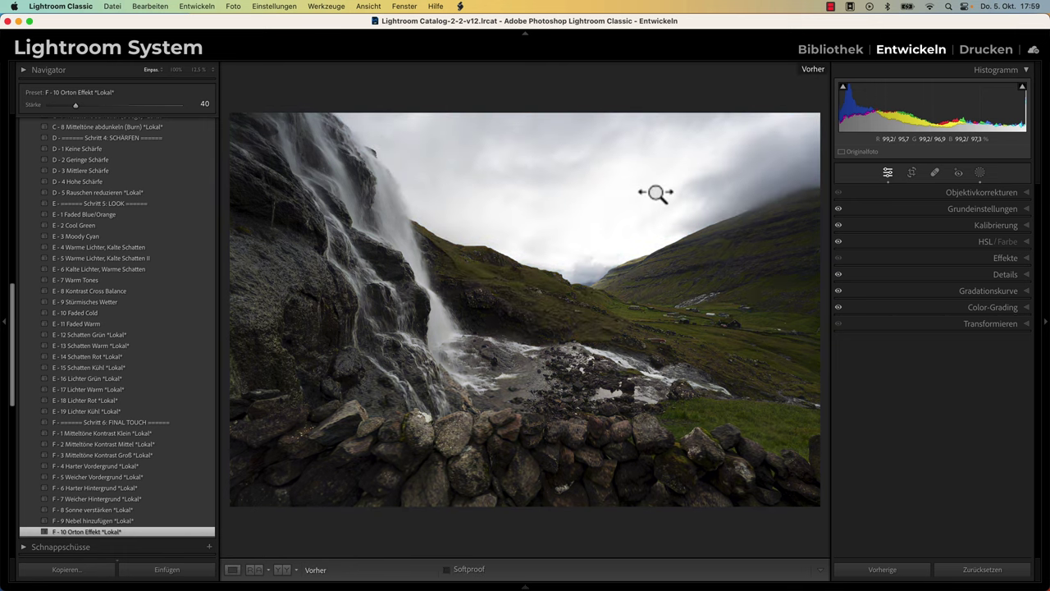
key("backslash")
key("backslash")
key("backslash")
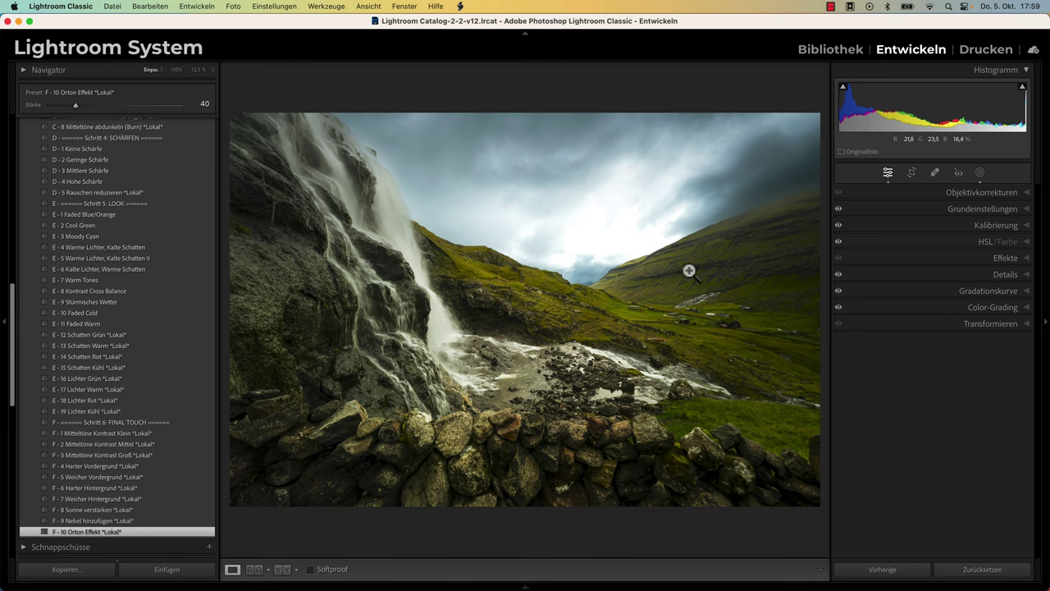
- Expand the Grundeinstellungen panel to review the final values and briefly toggle the Before view
left_click(943, 210)
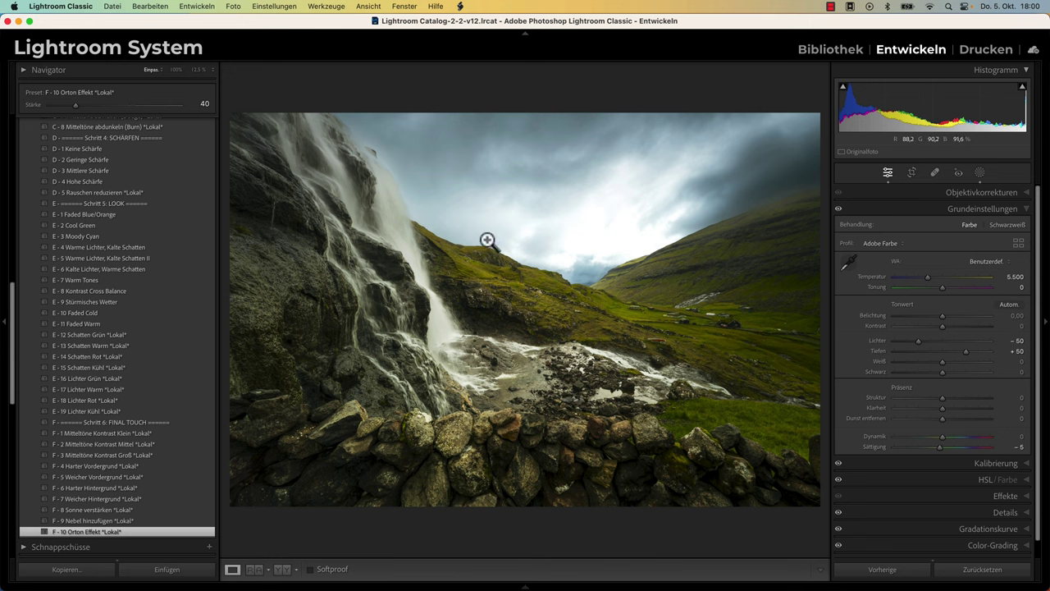
key("backslash")
key("backslash")
key("backslash")
key("backslash")
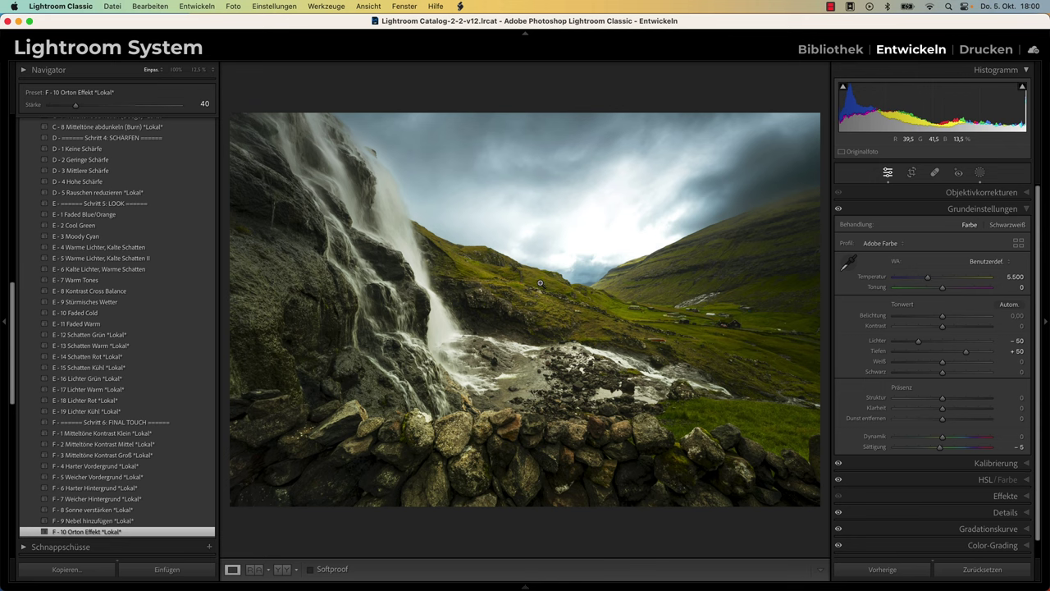